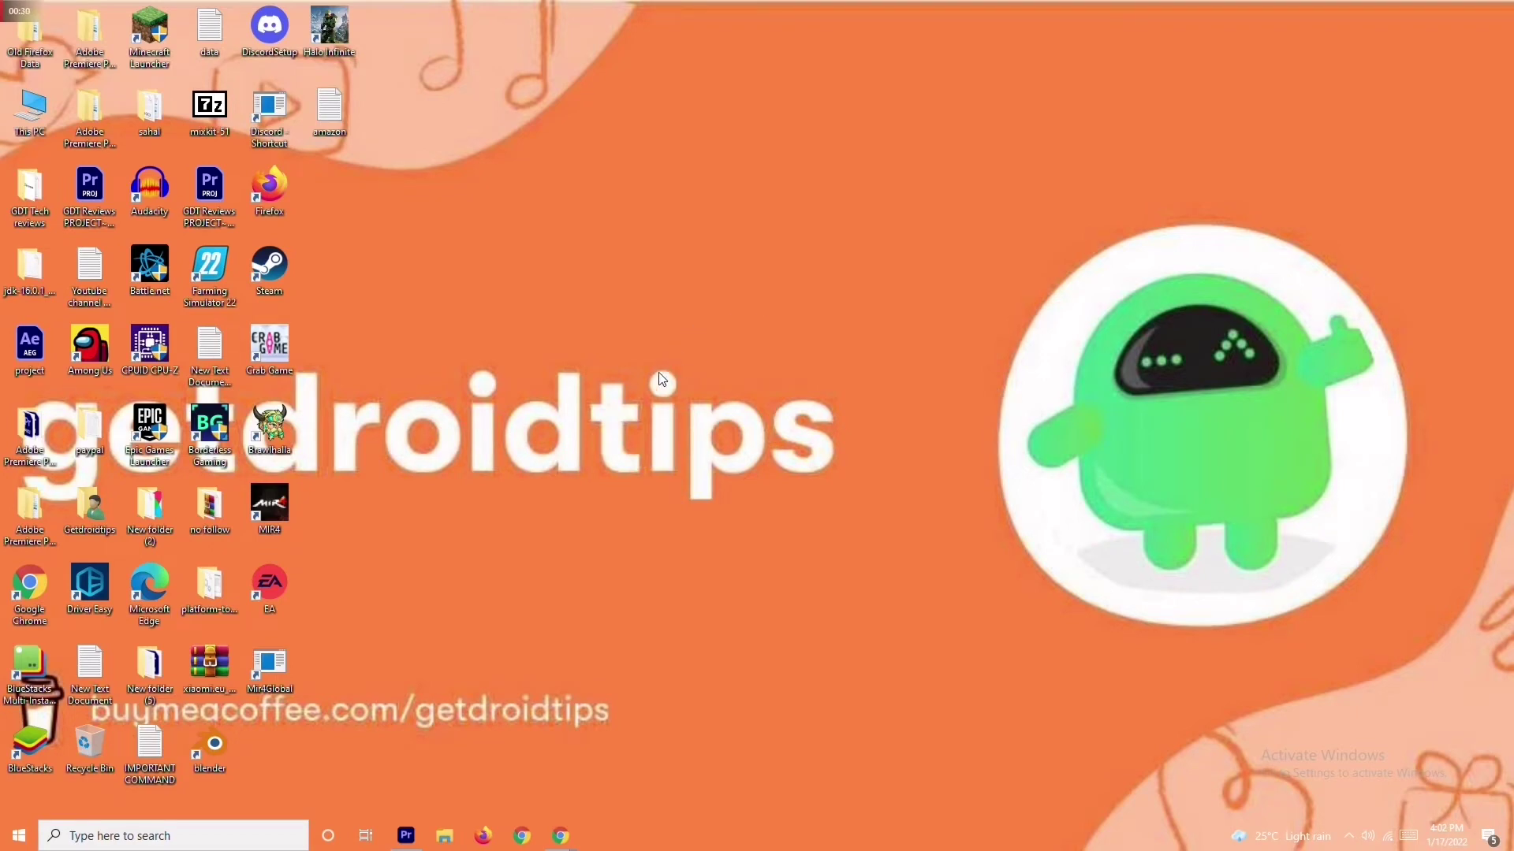
- Open the Start search panel from the taskbar search box
{"action": "left_click", "coordinate": [180, 838]}
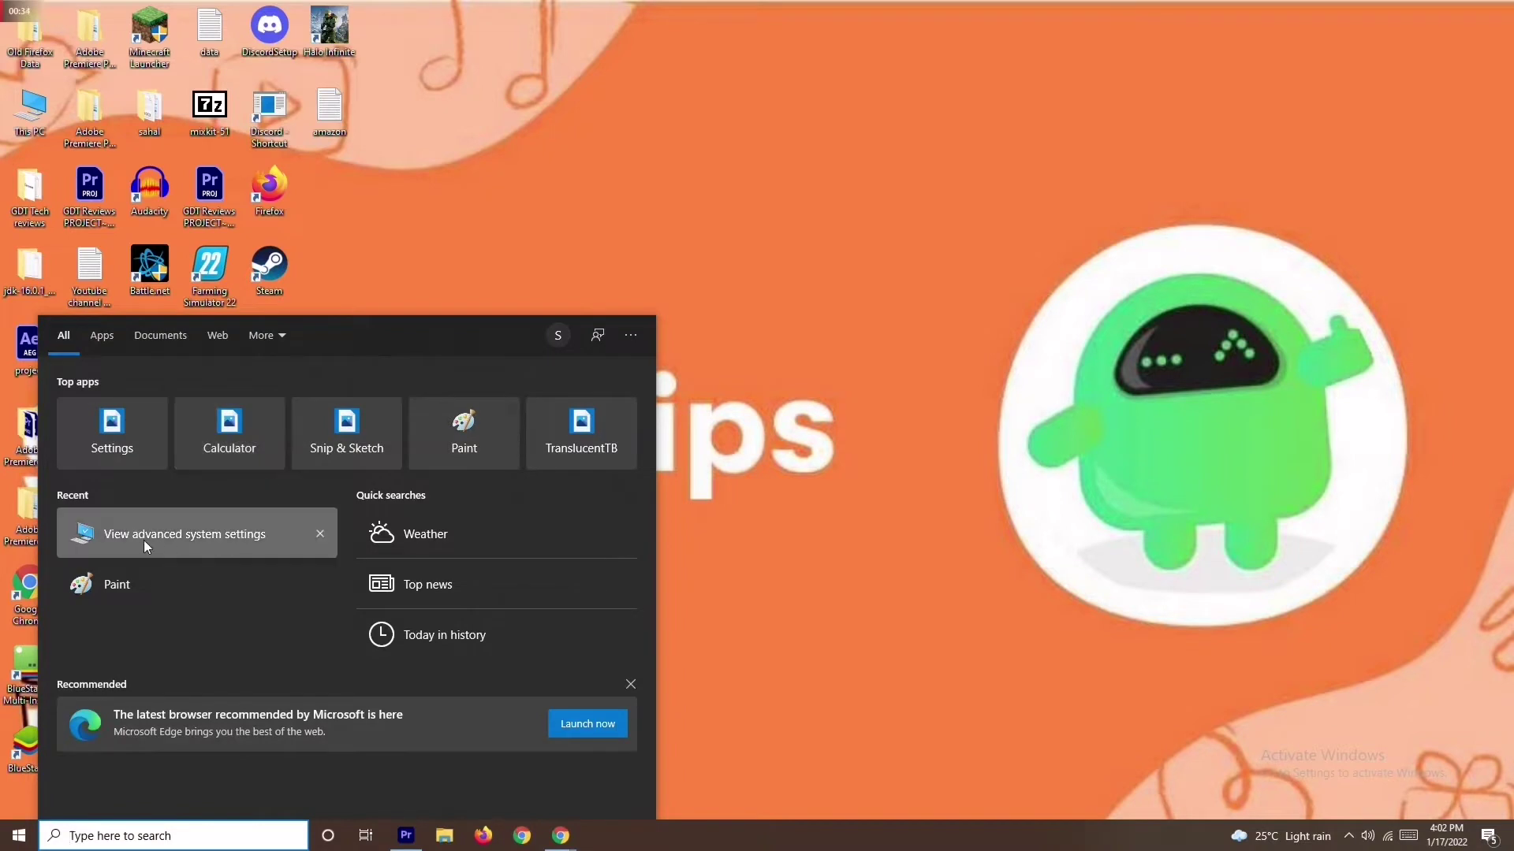
- Reach the Virtual Memory dialog via Advanced system settings and Performance Options' Advanced tab
{"action": "left_click", "coordinate": [202, 538]}
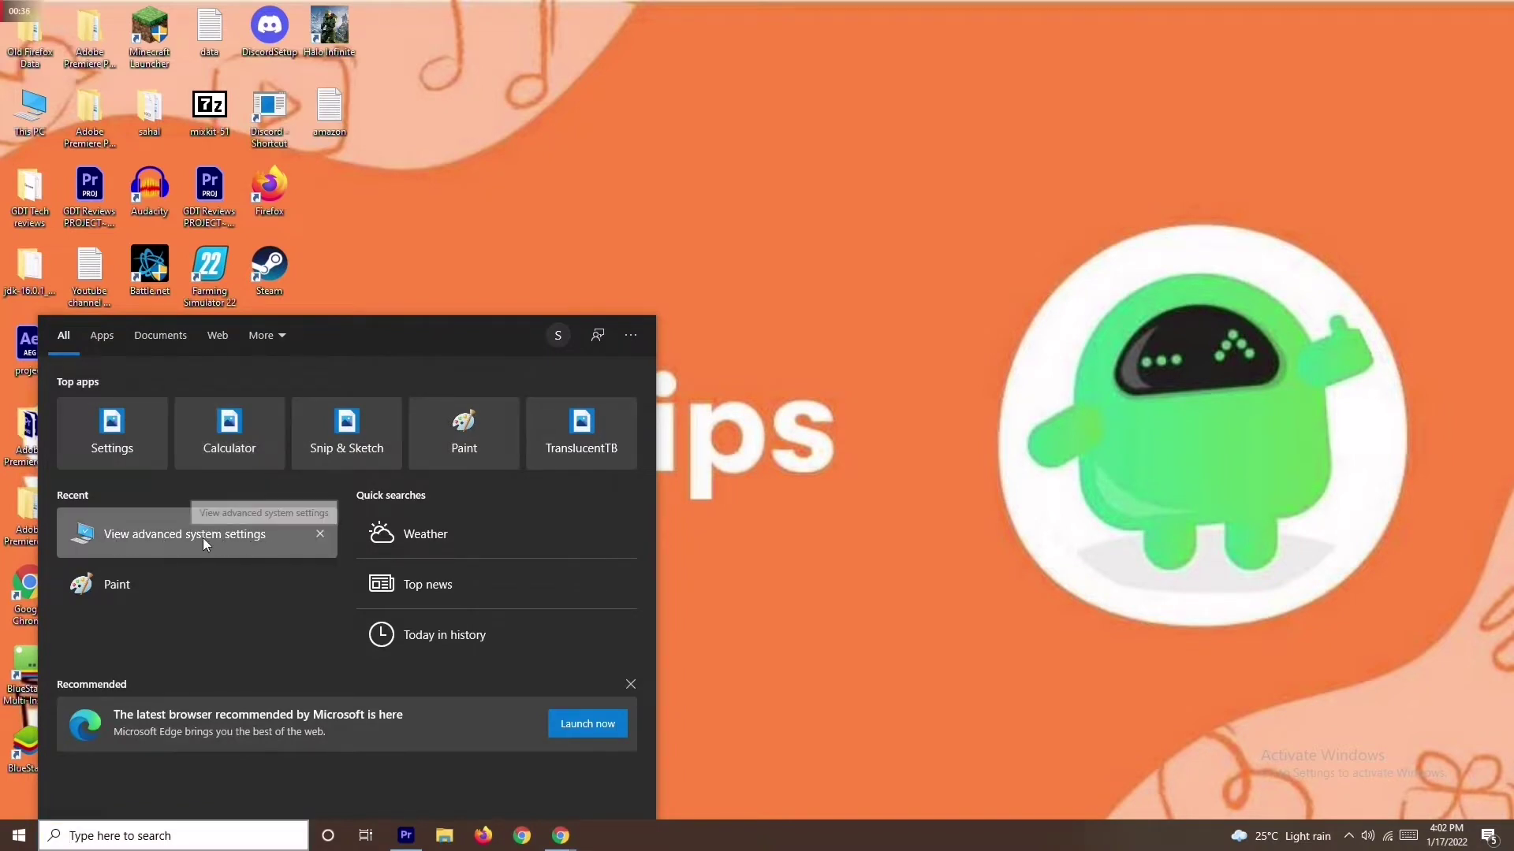
{"action": "left_click_drag", "start_coordinate": [147, 9], "coordinate": [607, 132]}
{"action": "left_click", "coordinate": [747, 247]}
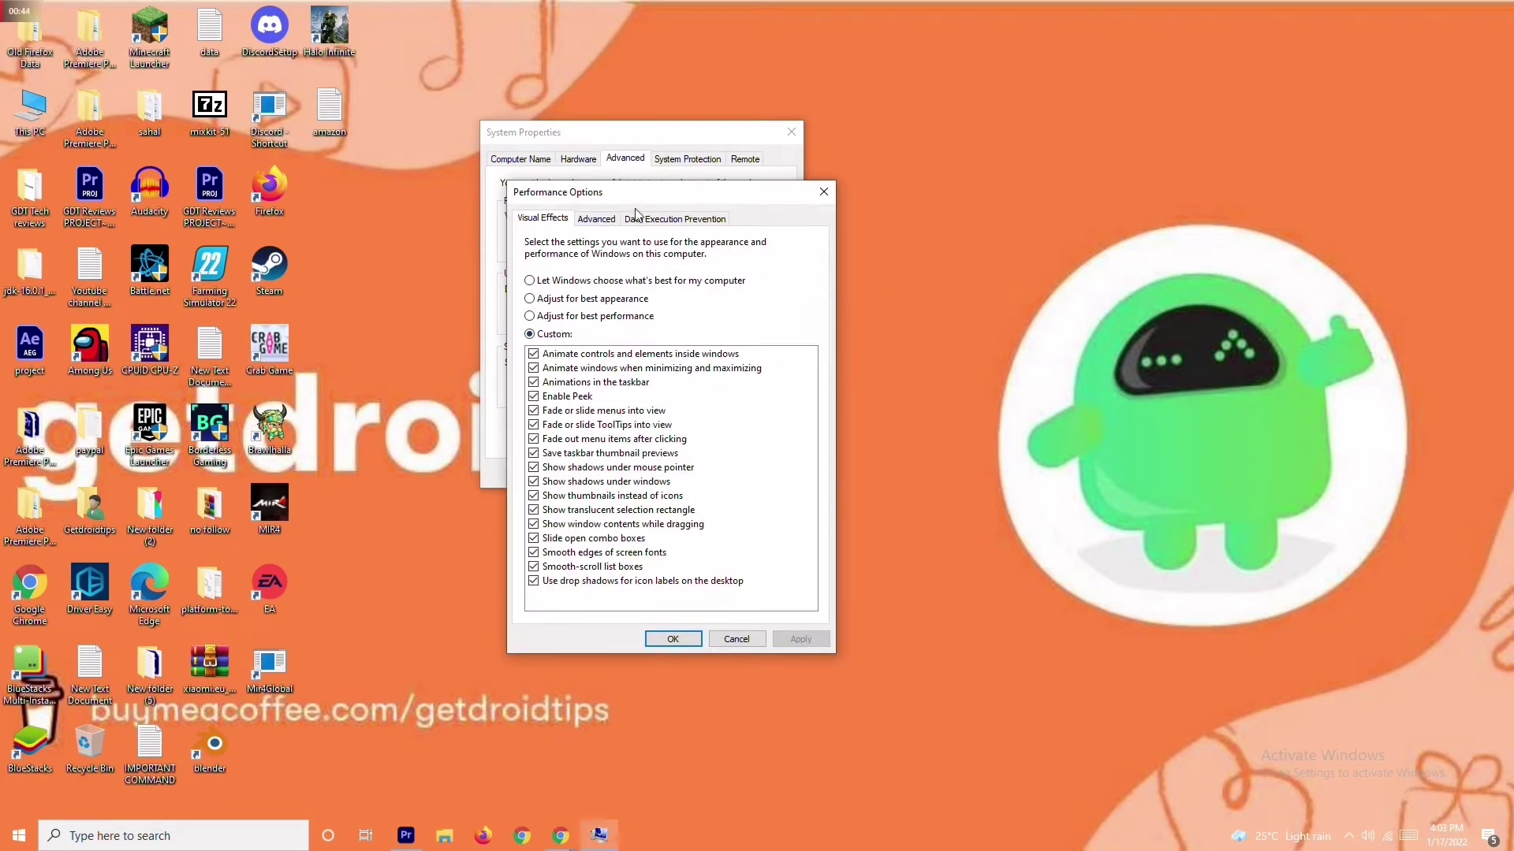
{"action": "left_click", "coordinate": [603, 219]}
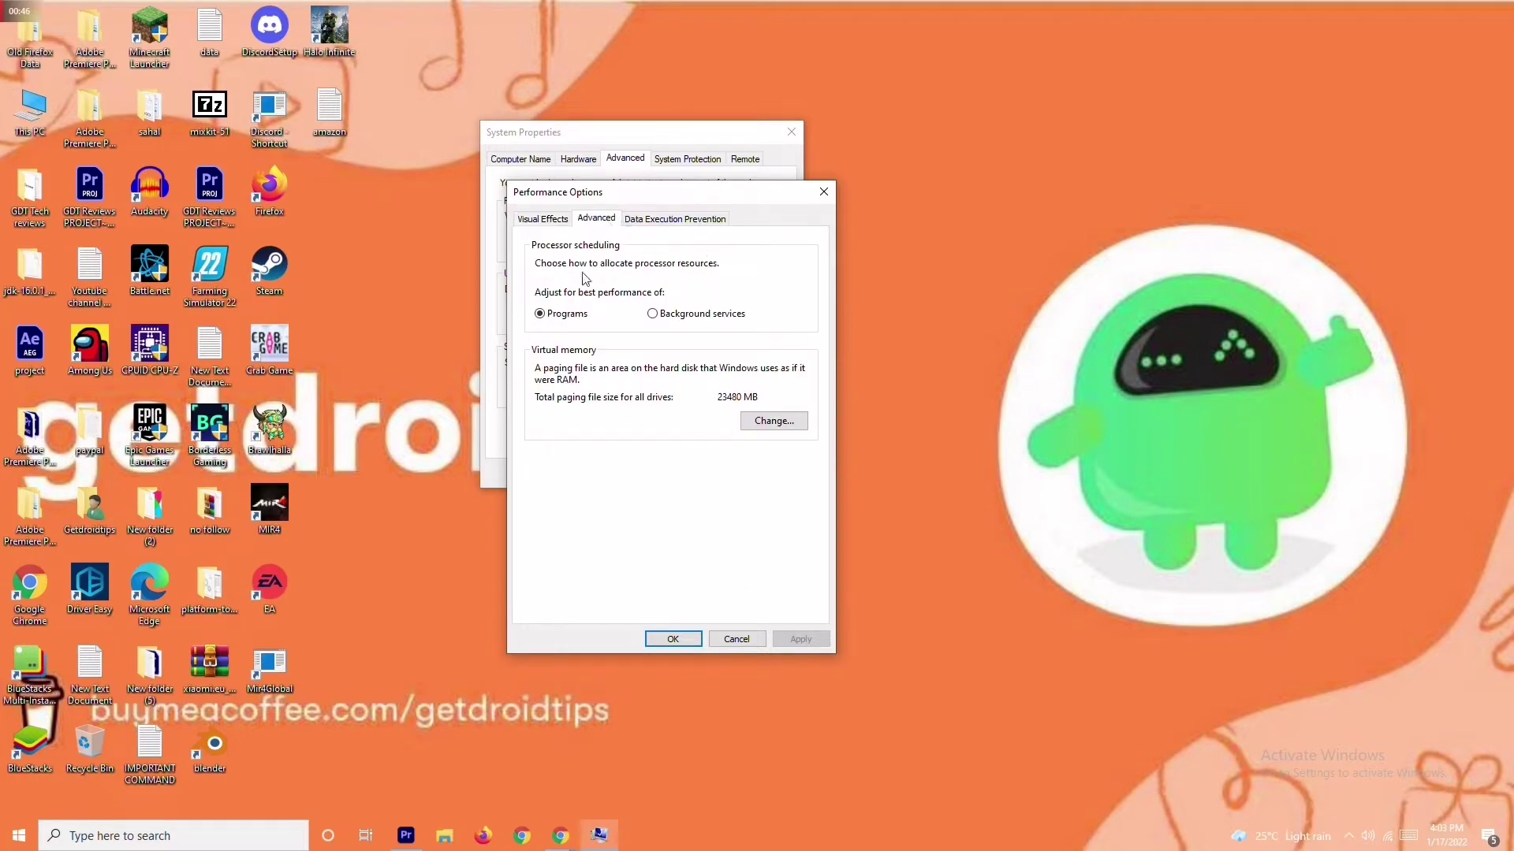
{"action": "left_click", "coordinate": [773, 422]}
- Set drive C's initial paging file size to 4096 MB and clear the maximum size
{"action": "left_click_drag", "start_coordinate": [666, 241], "coordinate": [552, 92]}
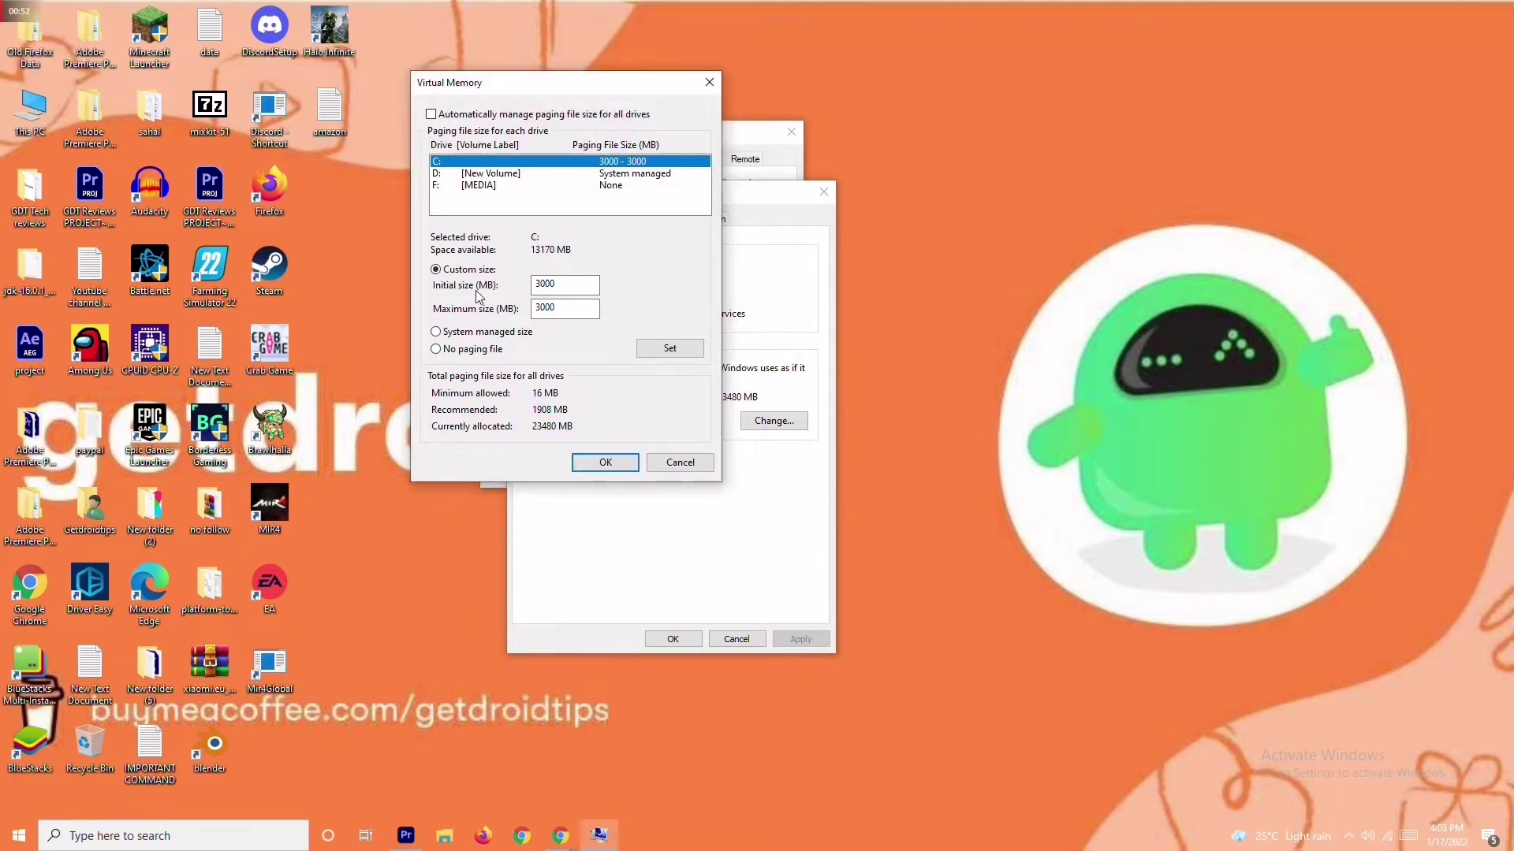
{"action": "left_click", "coordinate": [548, 308]}
{"action": "left_click", "coordinate": [568, 286]}
{"action": "key", "text": "BackSpace"}
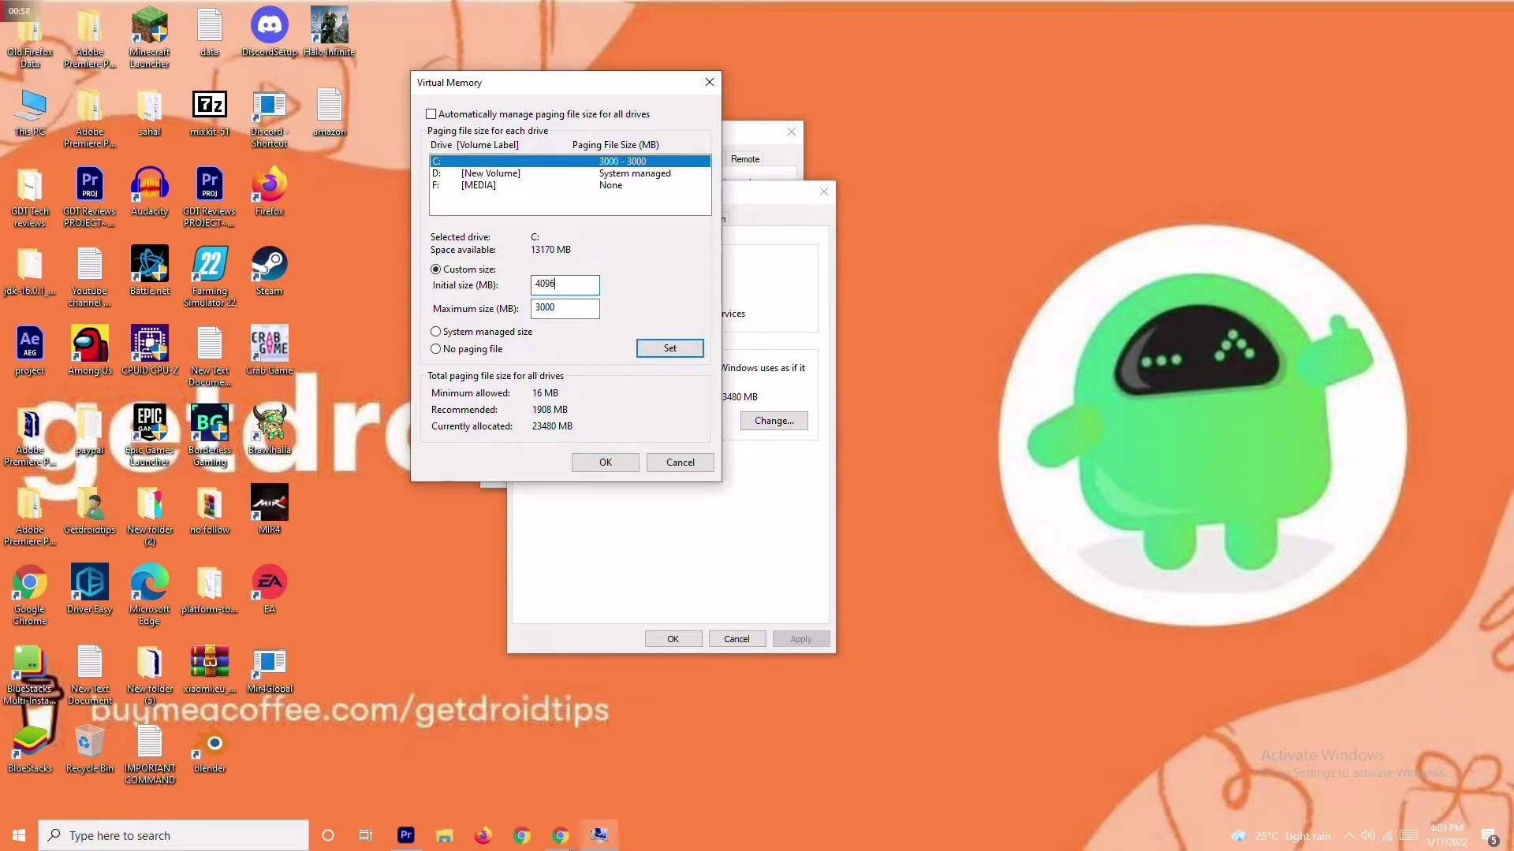
{"action": "left_click", "coordinate": [573, 307]}
{"action": "key", "text": "BackSpace"}
{"action": "key", "text": "BackSpace"}
{"action": "key", "text": "BackSpace"}
- Close Virtual Memory, Performance Options and System Properties
{"action": "left_click", "coordinate": [691, 466]}
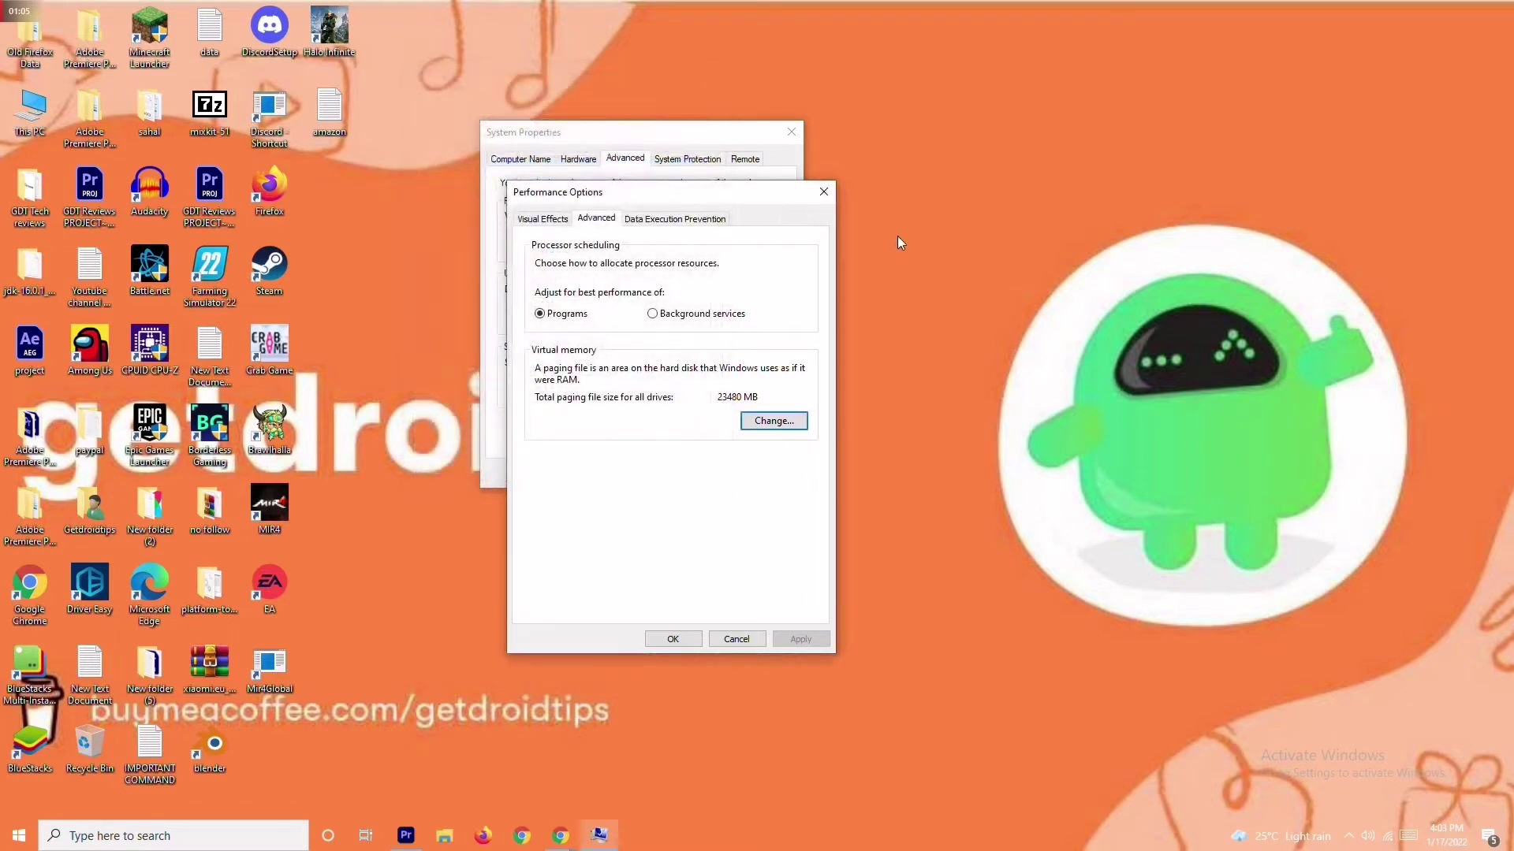
{"action": "left_click", "coordinate": [824, 191]}
{"action": "left_click", "coordinate": [797, 134]}
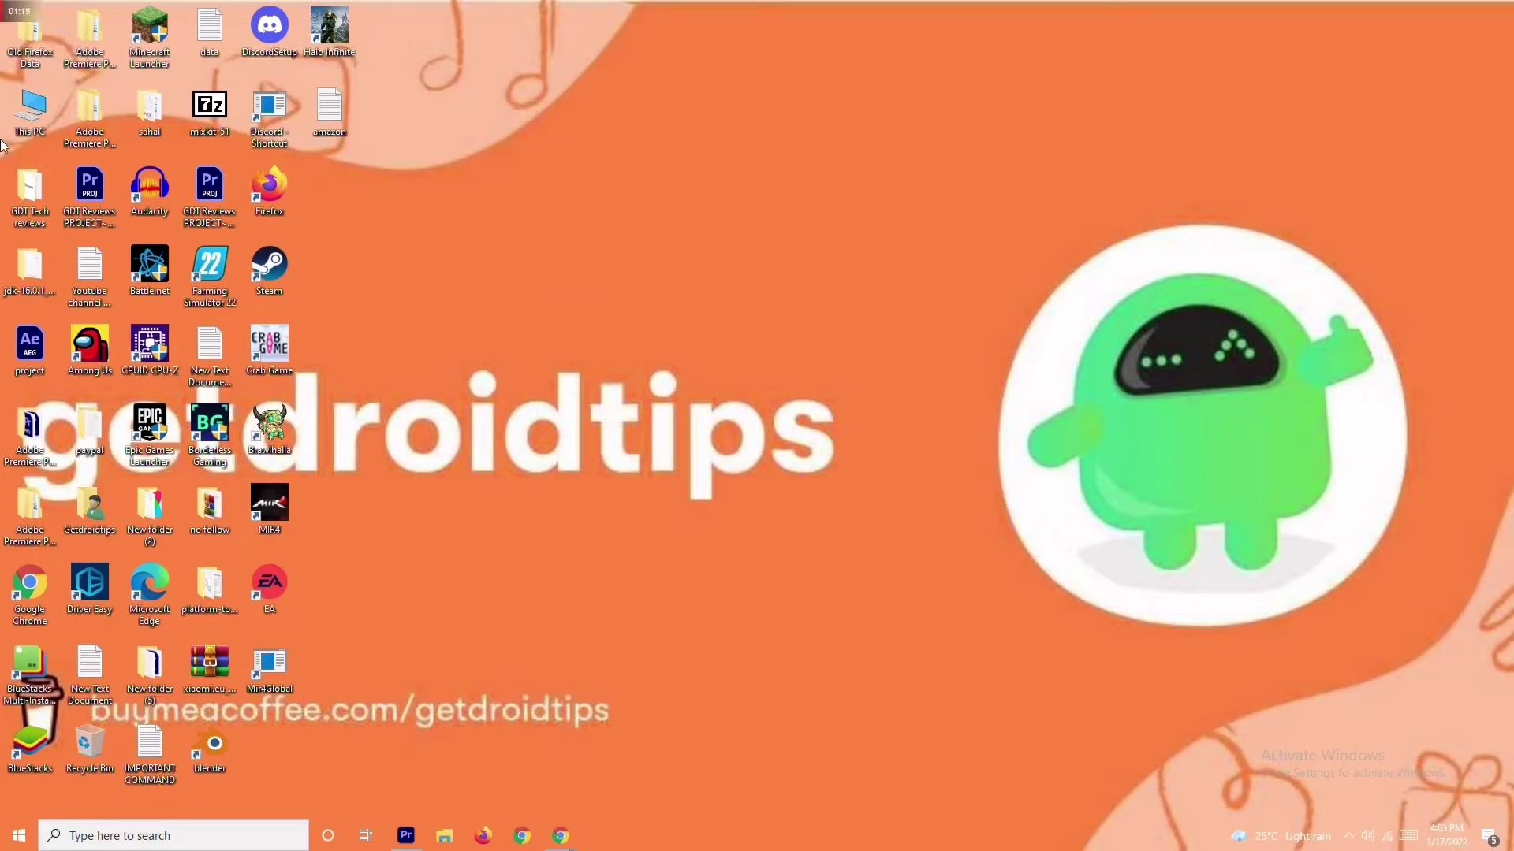
- Open Device Manager from This PC's Properties and expand Network adapters
{"action": "right_click", "coordinate": [26, 131]}
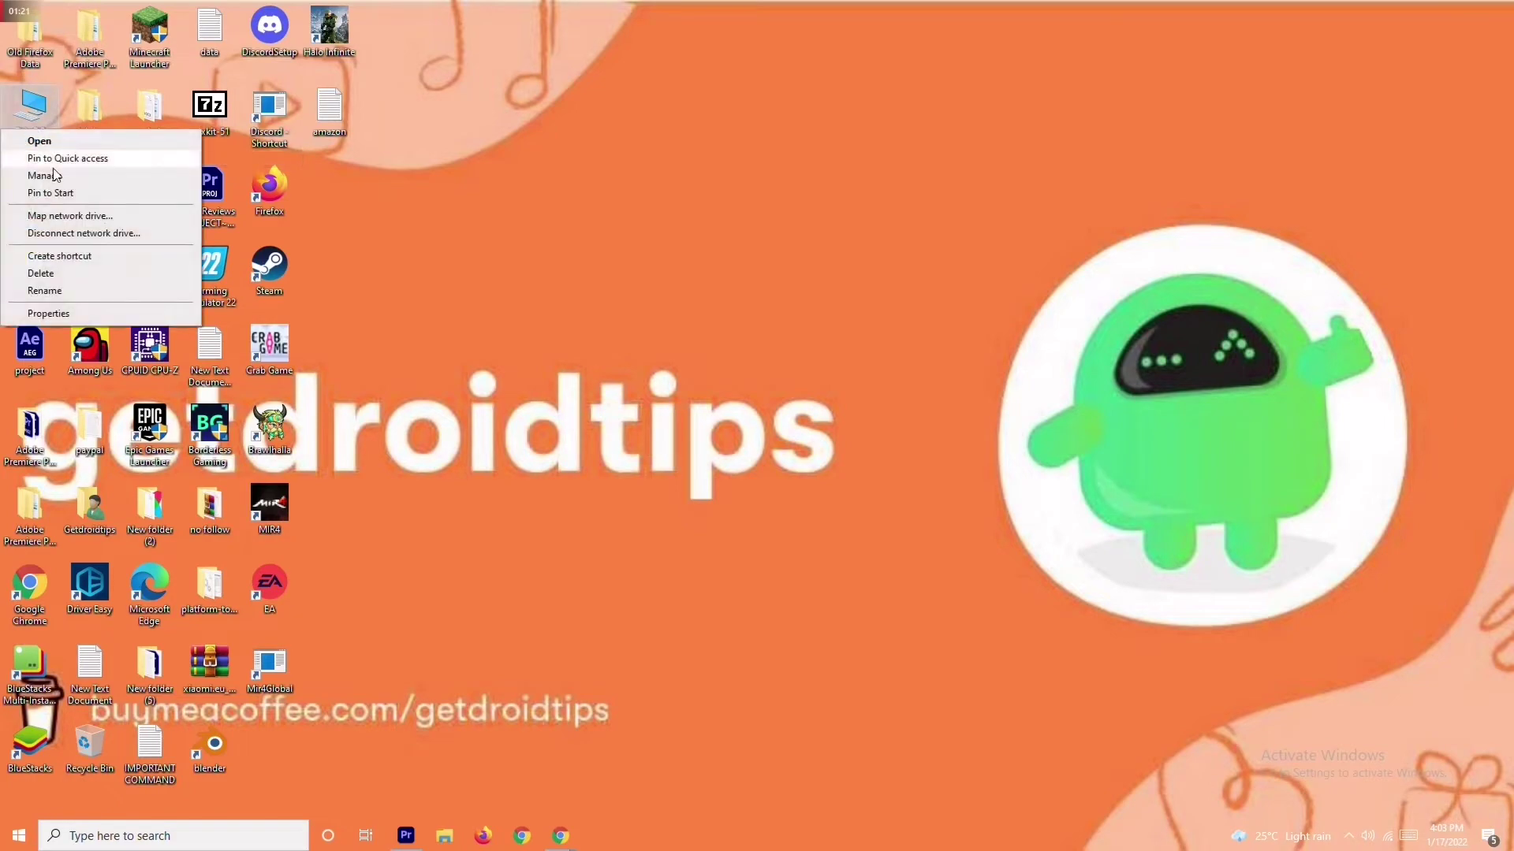
{"action": "left_click", "coordinate": [49, 313]}
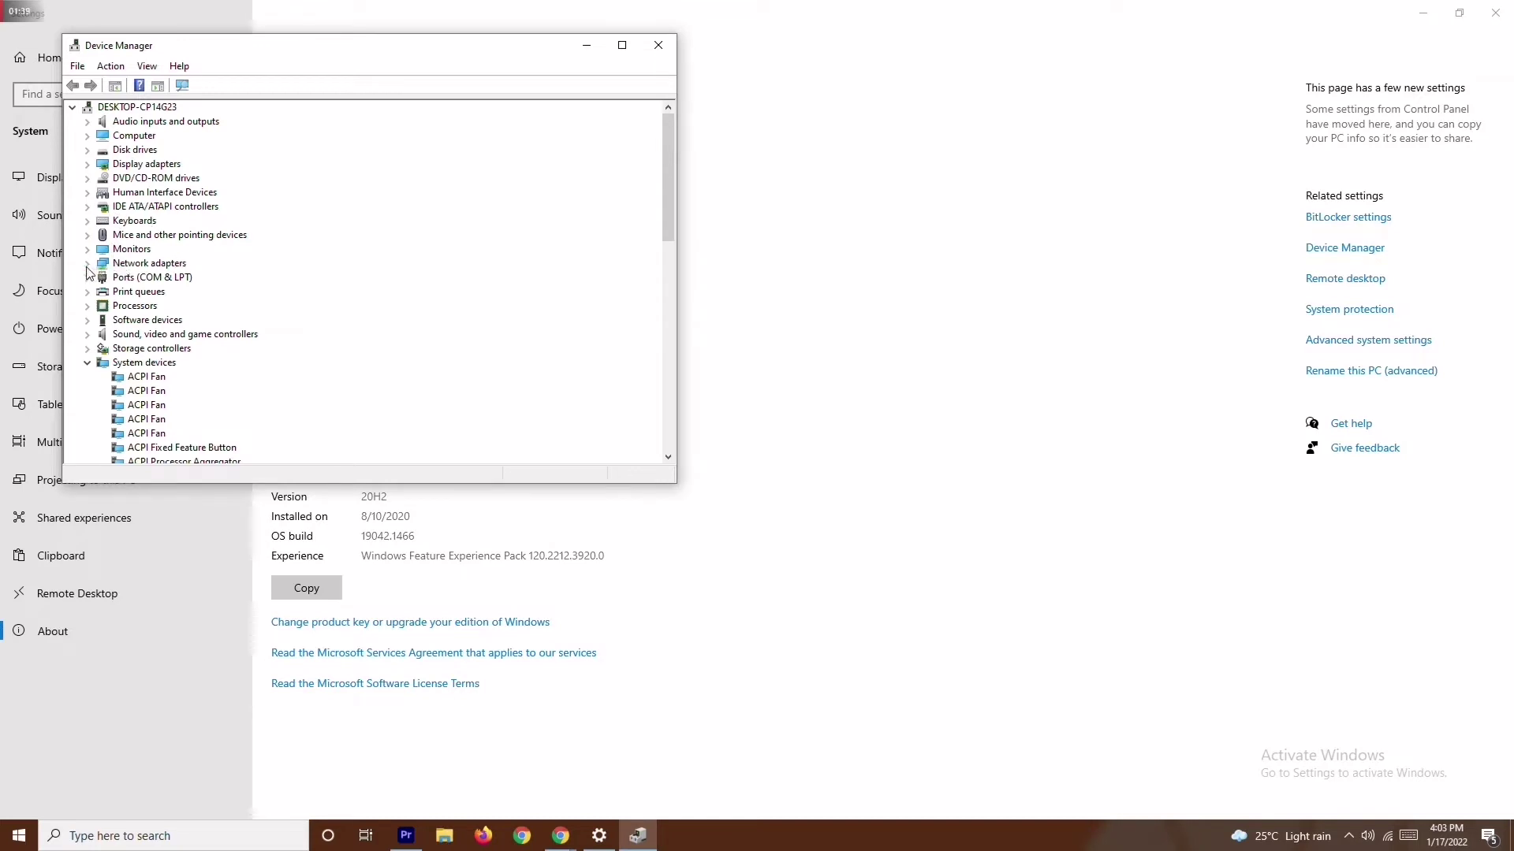
{"action": "left_click", "coordinate": [87, 265]}
- Have Windows search automatically for an updated AMD Radeon RX 5700 display driver
{"action": "left_click", "coordinate": [87, 264]}
{"action": "left_click", "coordinate": [87, 164]}
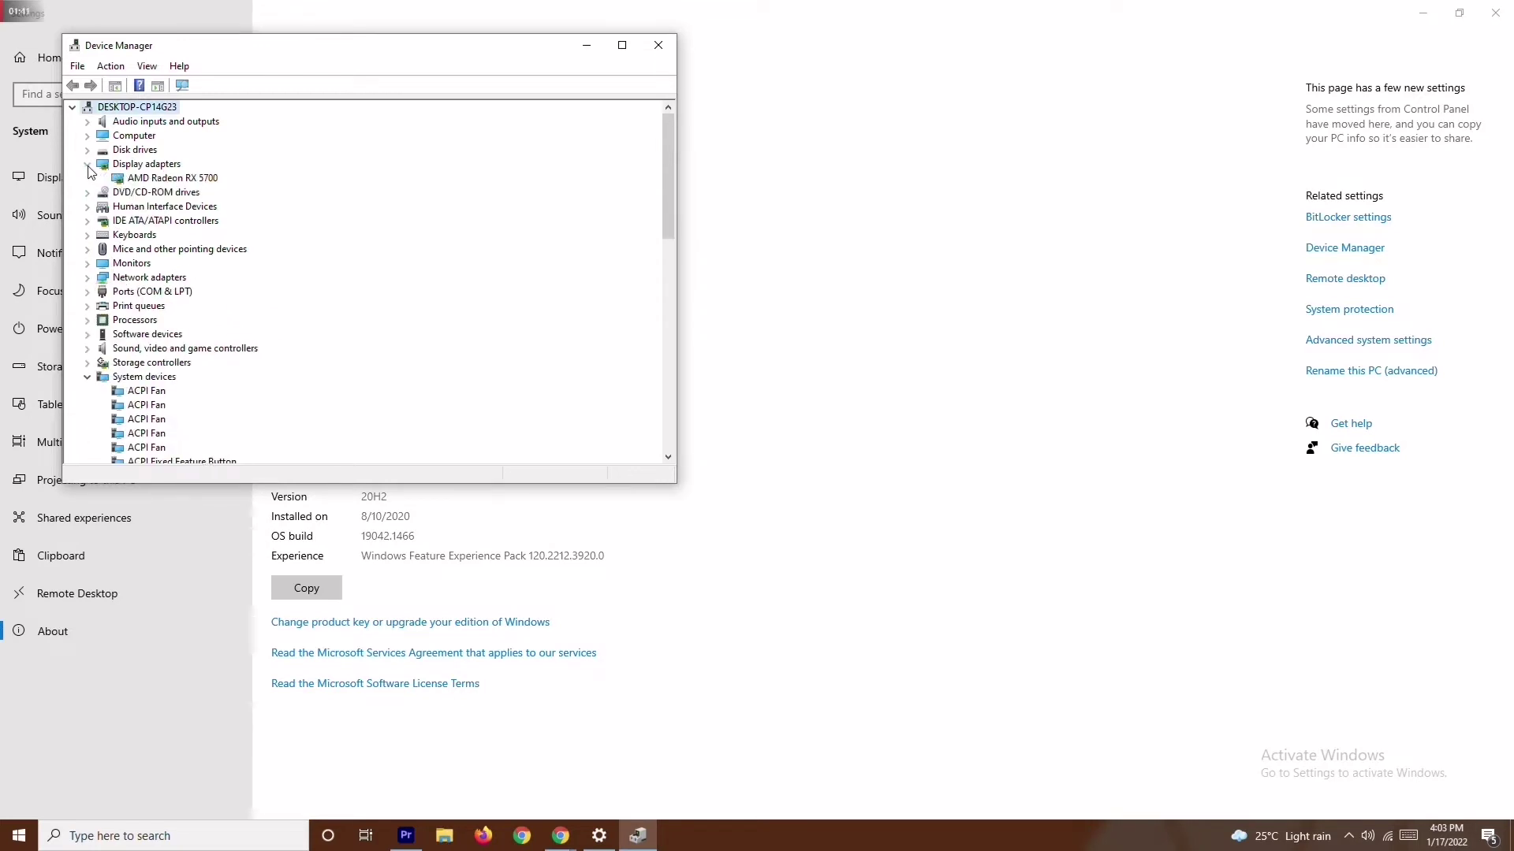
{"action": "right_click", "coordinate": [209, 181]}
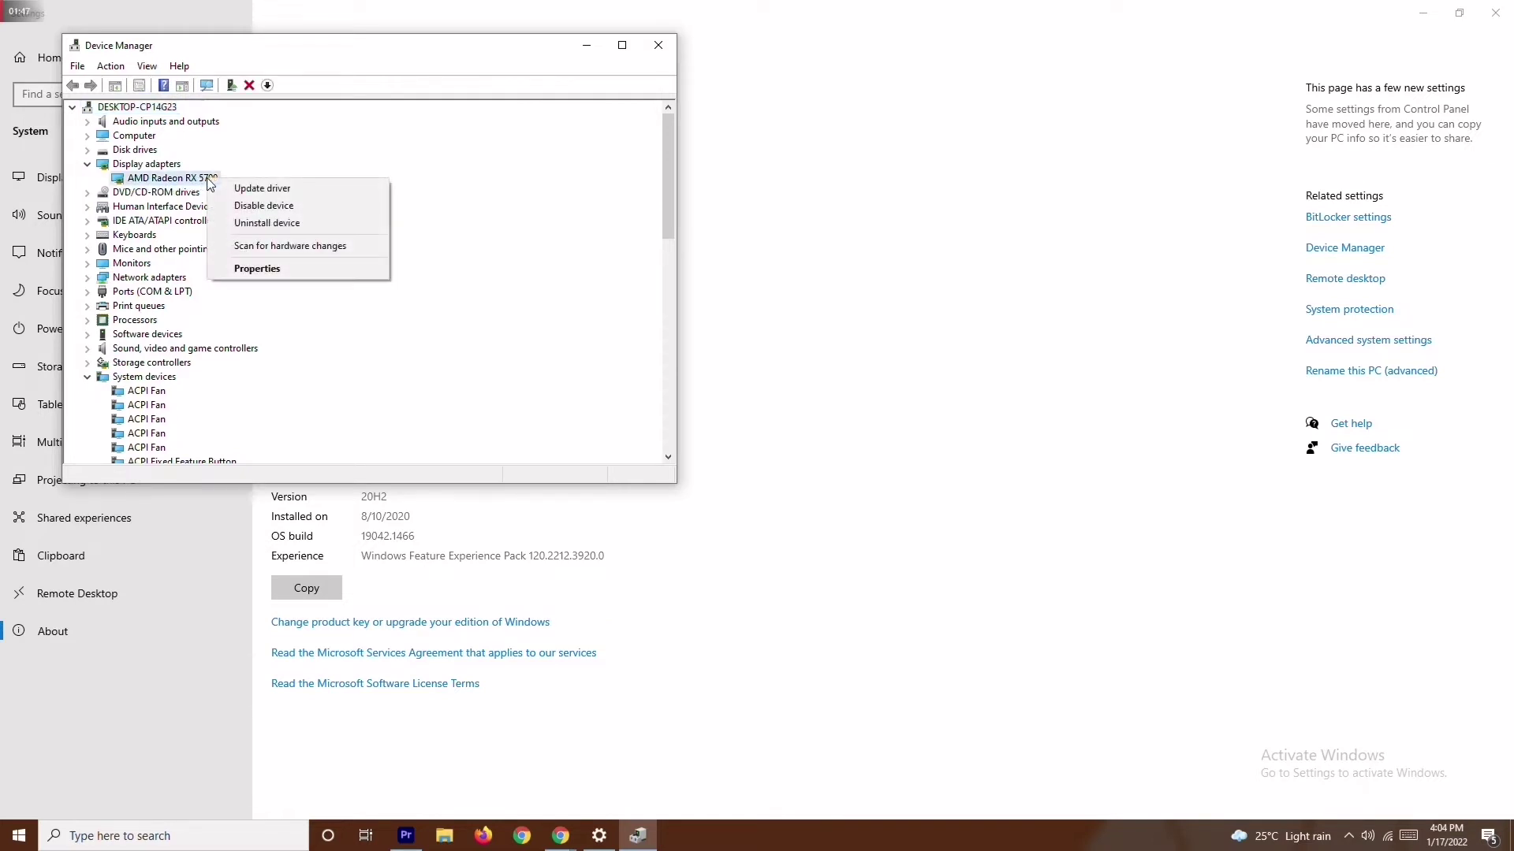
{"action": "left_click", "coordinate": [245, 191]}
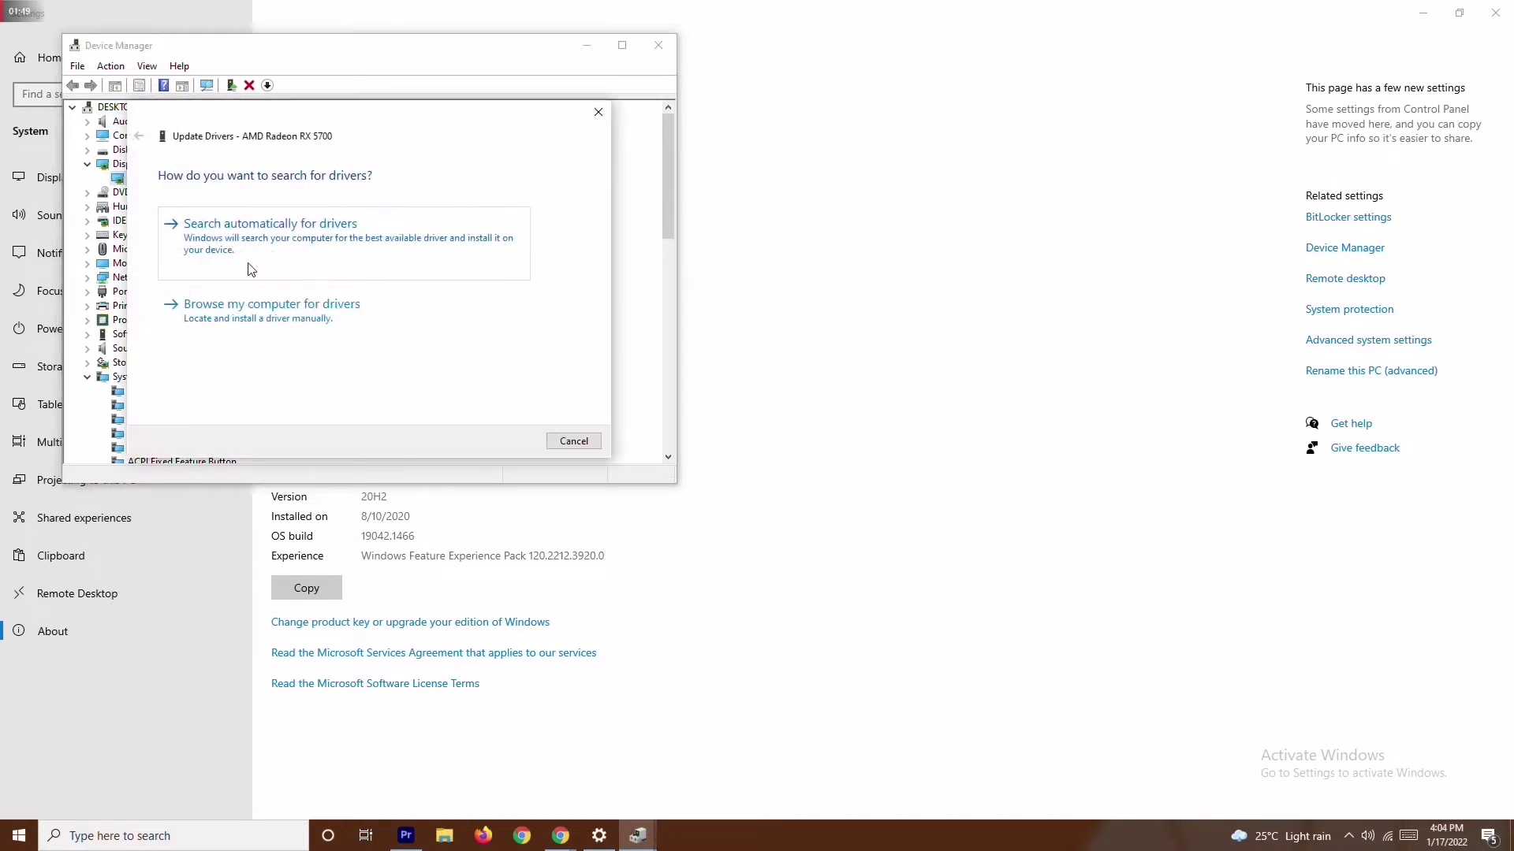
{"action": "left_click", "coordinate": [238, 235]}
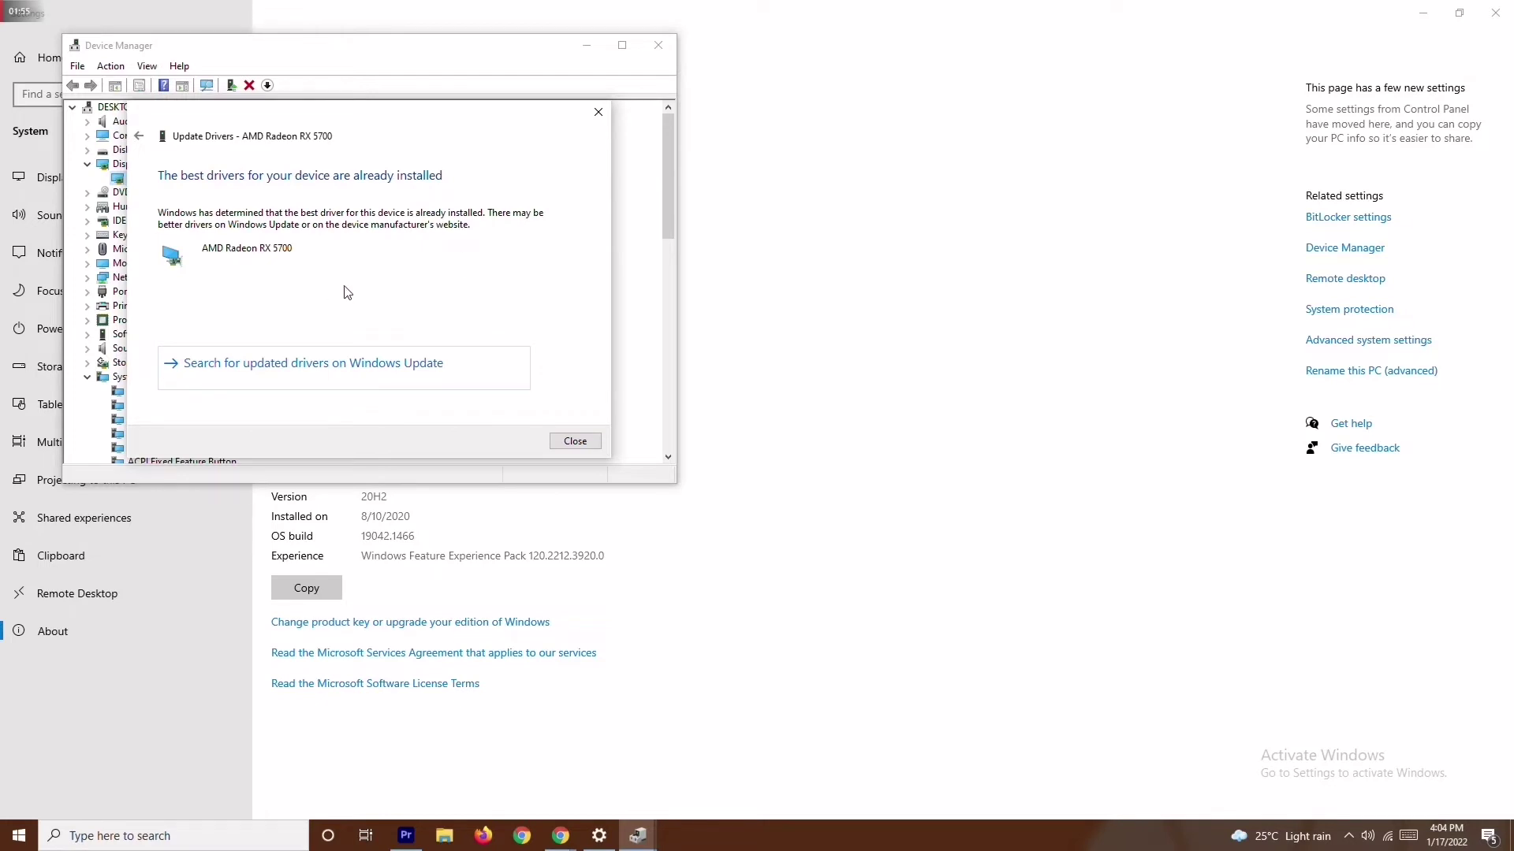
- Close the driver result, Device Manager and the About settings page
{"action": "left_click", "coordinate": [599, 113]}
{"action": "left_click", "coordinate": [658, 45]}
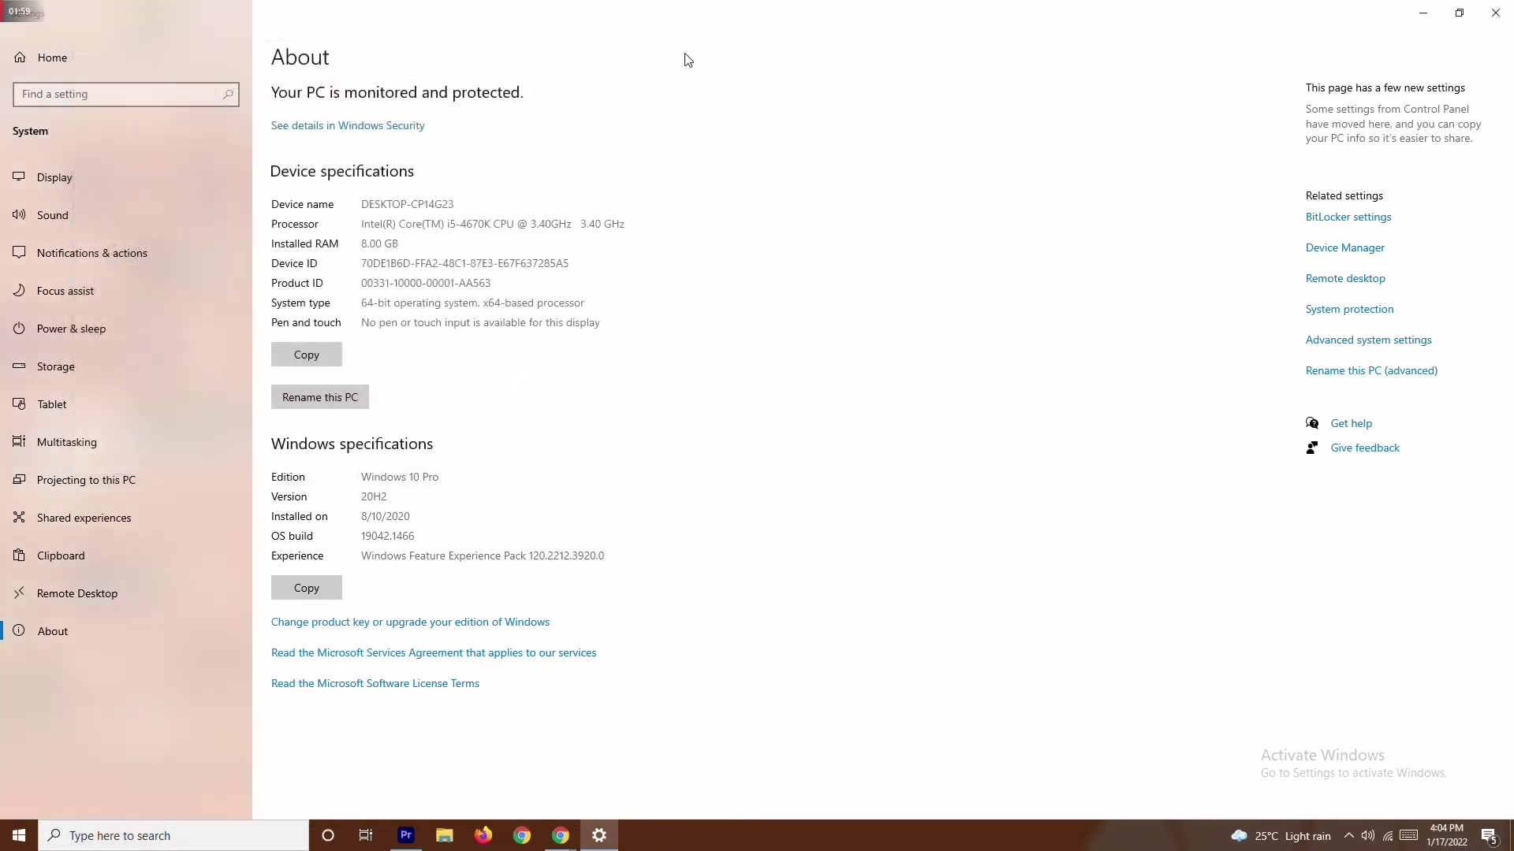
{"action": "left_click", "coordinate": [1496, 12]}
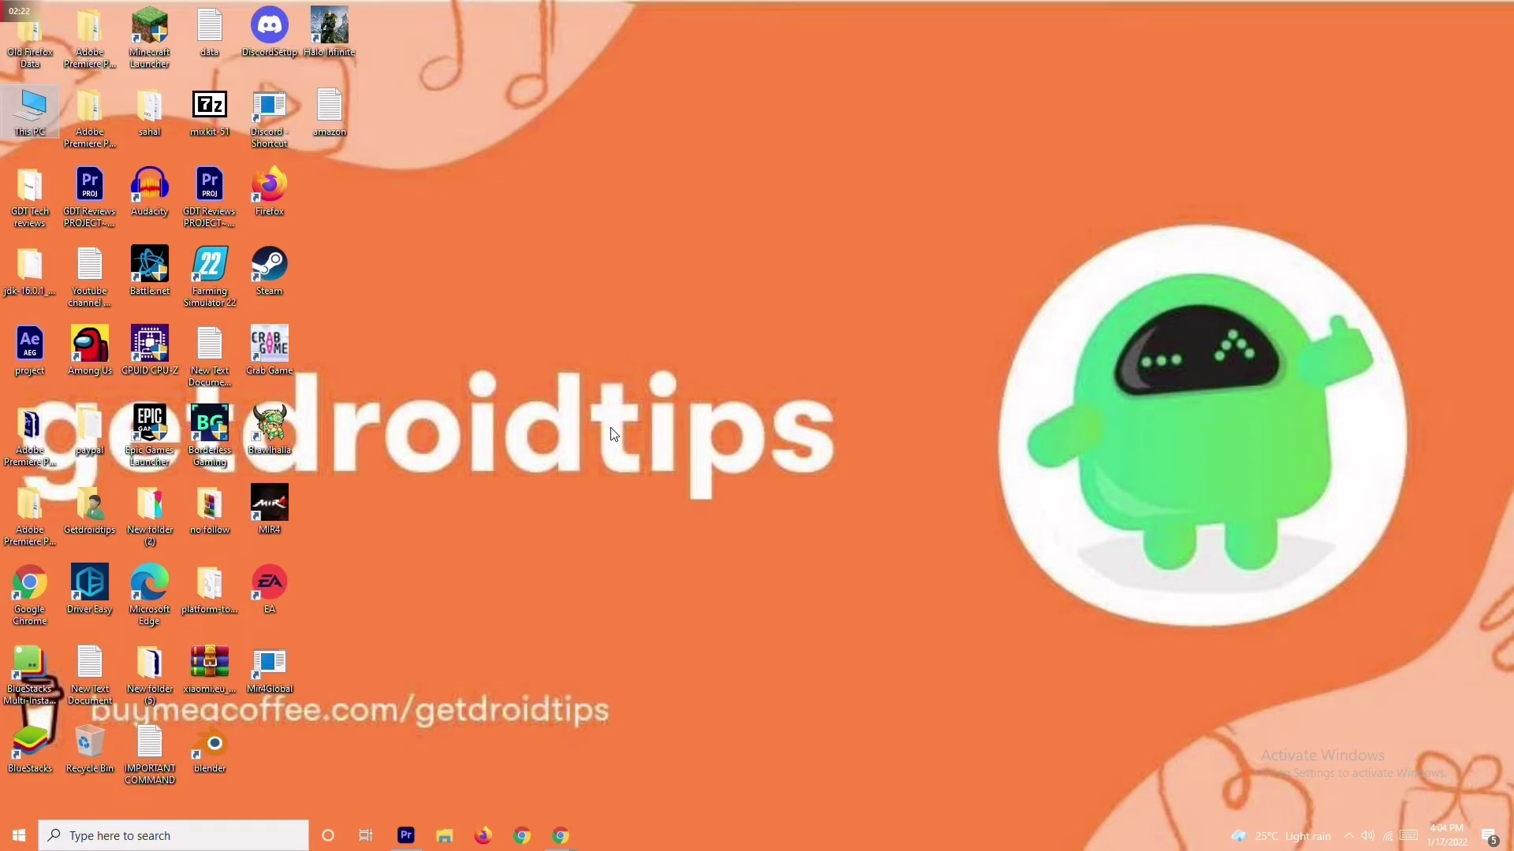
{"action": "right_click", "coordinate": [625, 841]}
{"action": "left_click", "coordinate": [709, 754]}
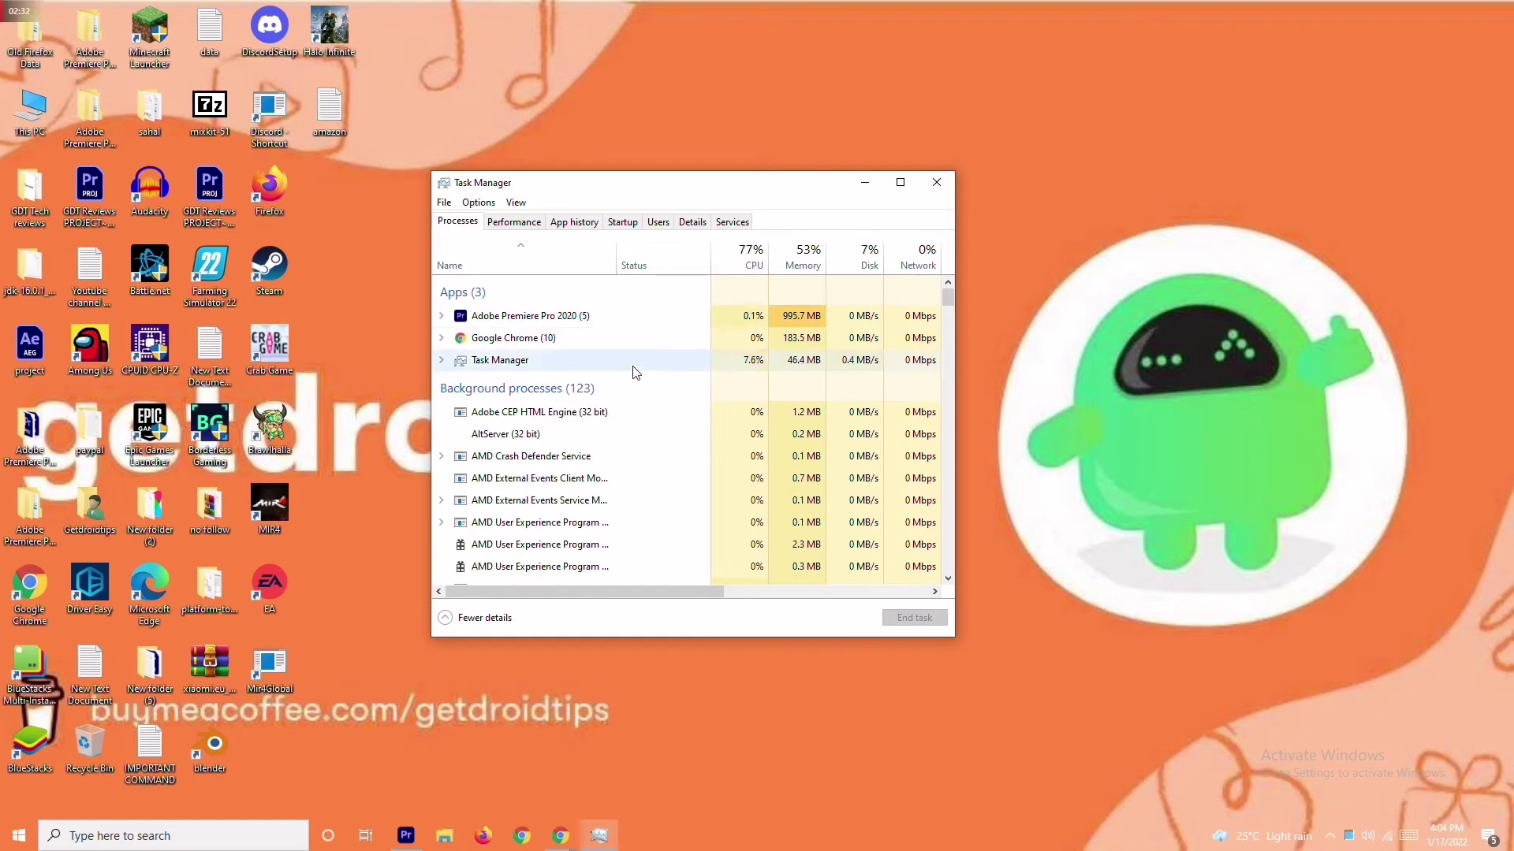
{"action": "right_click", "coordinate": [593, 319]}
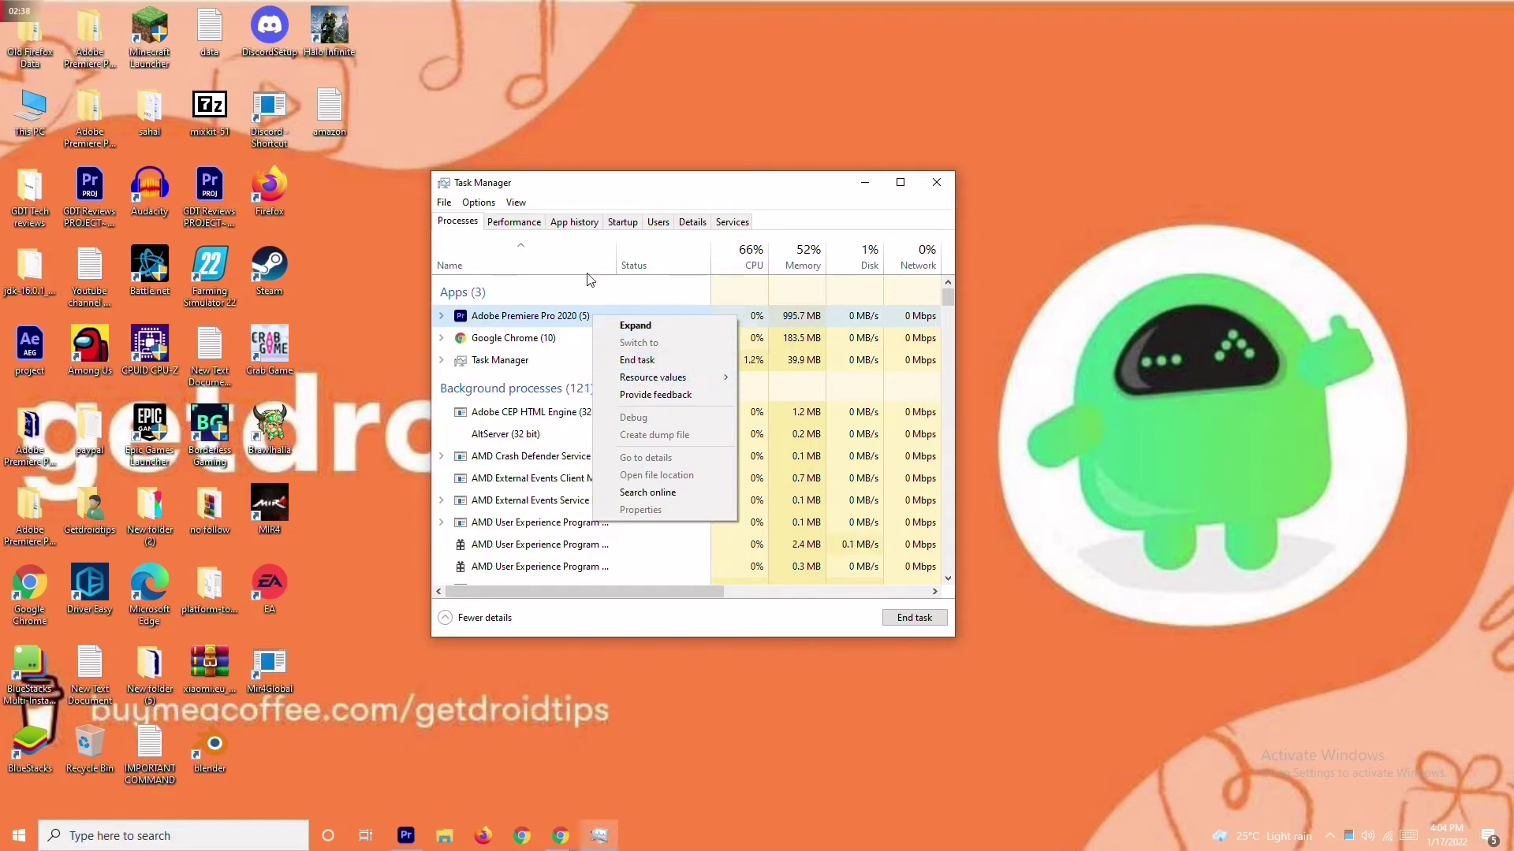
{"action": "left_click", "coordinate": [587, 284]}
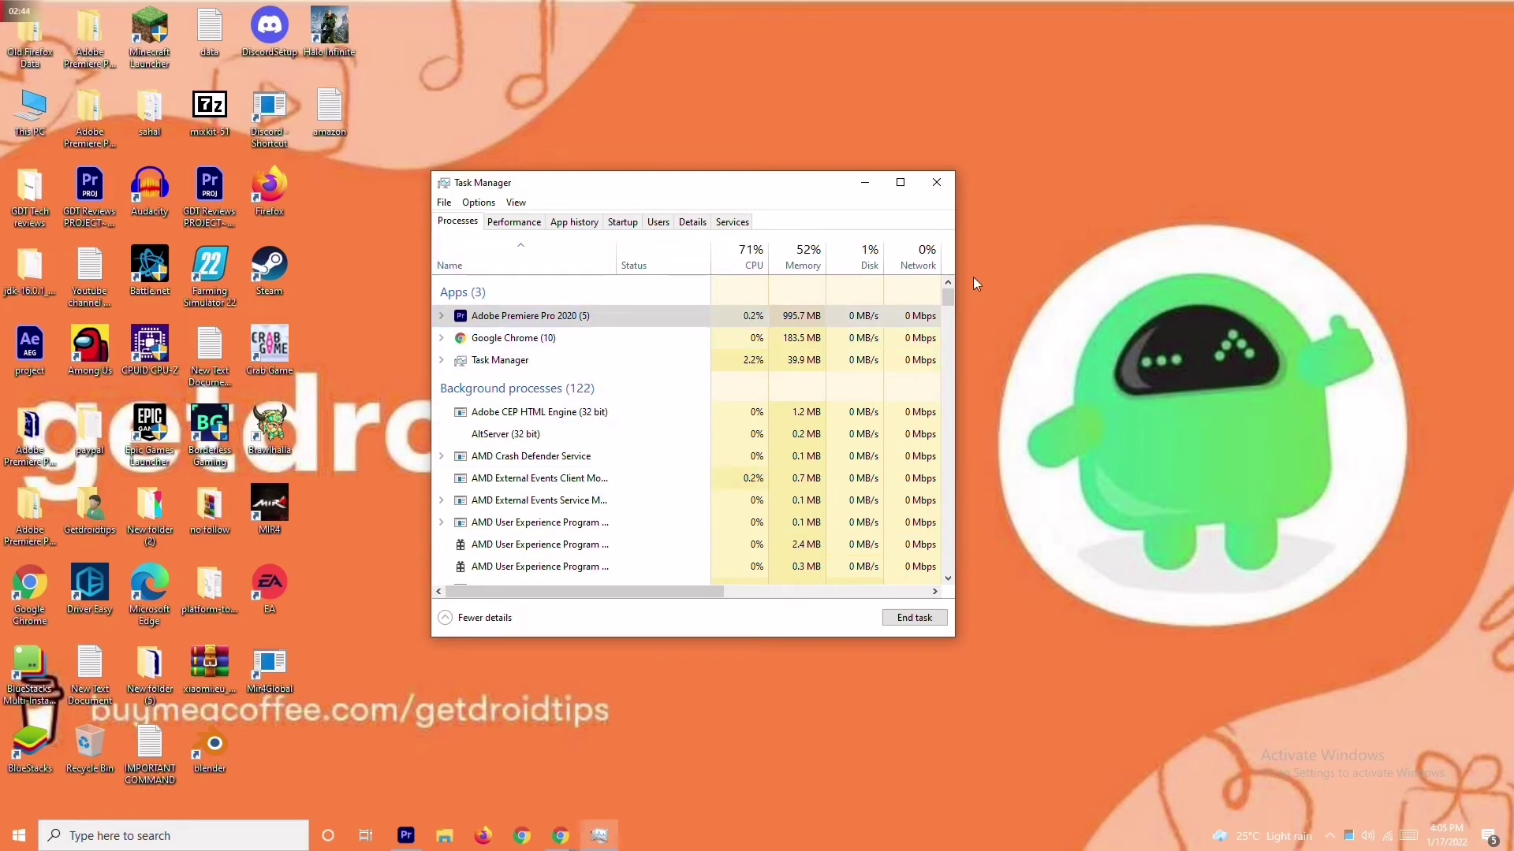
{"action": "left_click", "coordinate": [946, 190]}
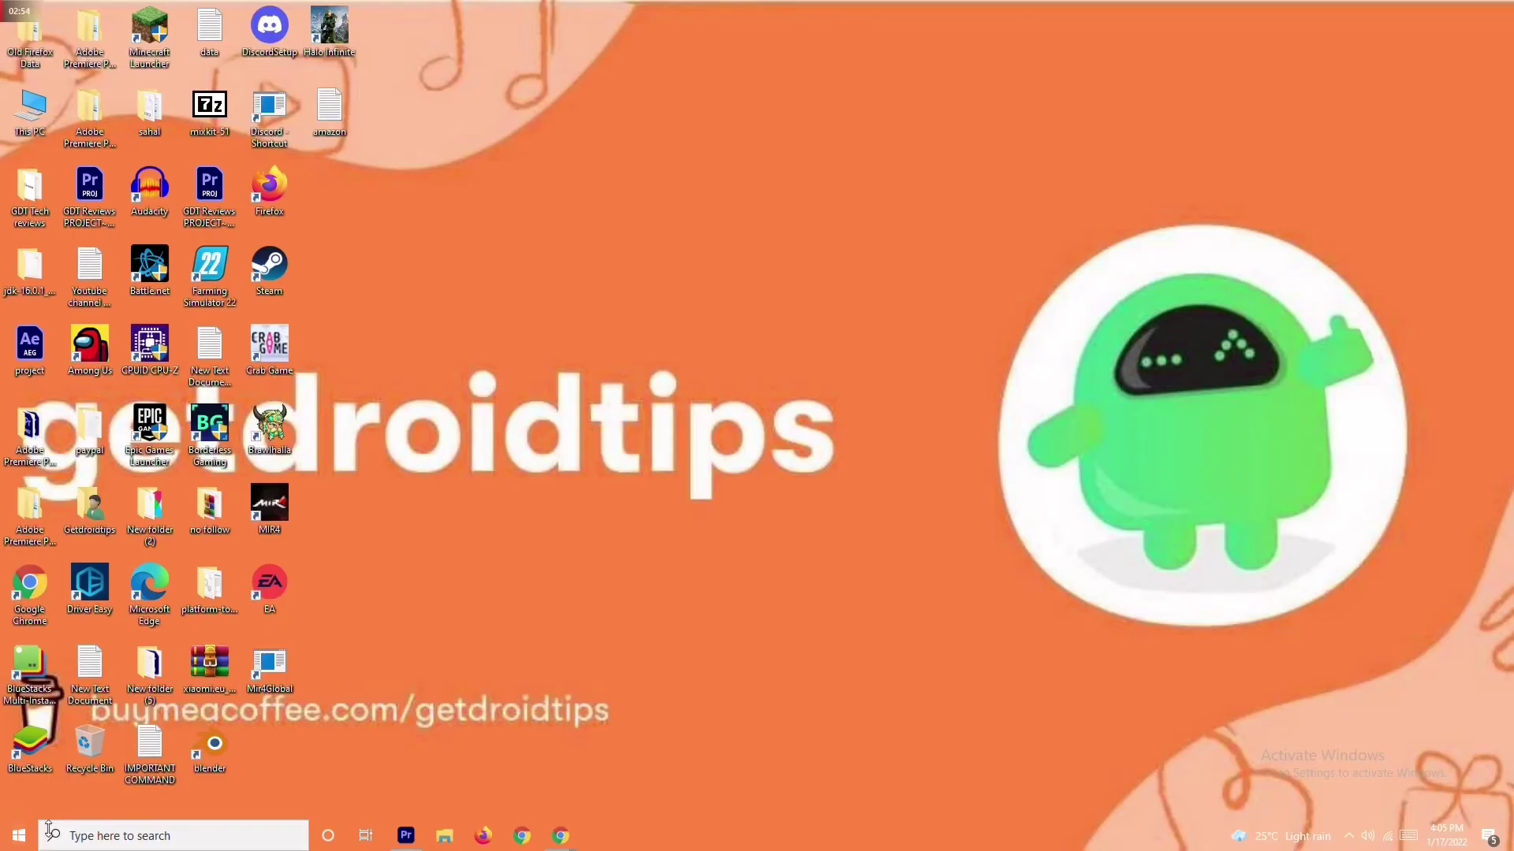
- Launch Windows Settings from search and go to the Update & Security section
{"action": "left_click", "coordinate": [102, 836]}
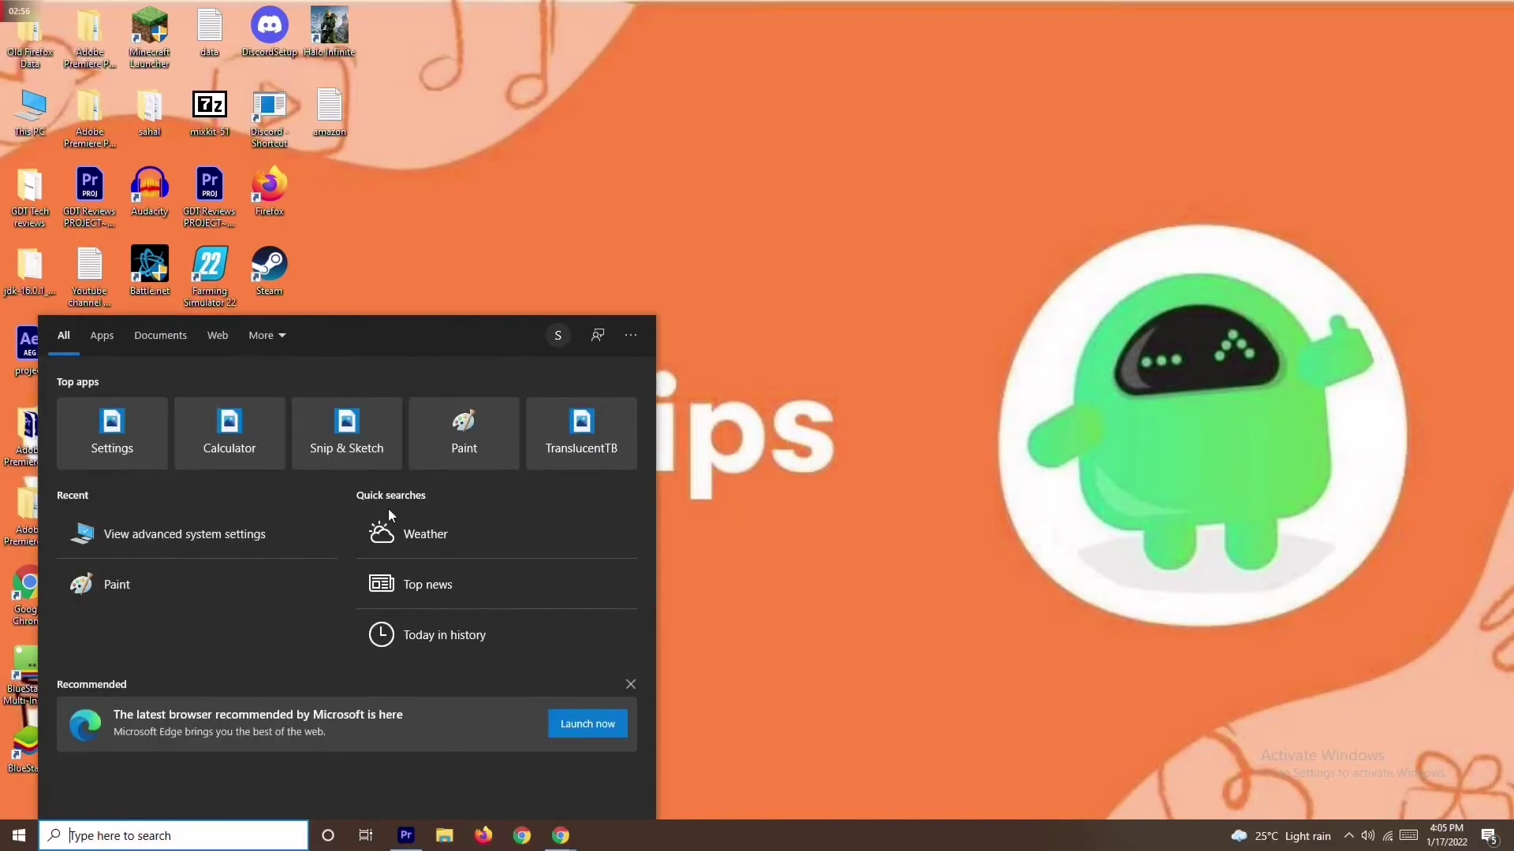
{"action": "left_click", "coordinate": [118, 411]}
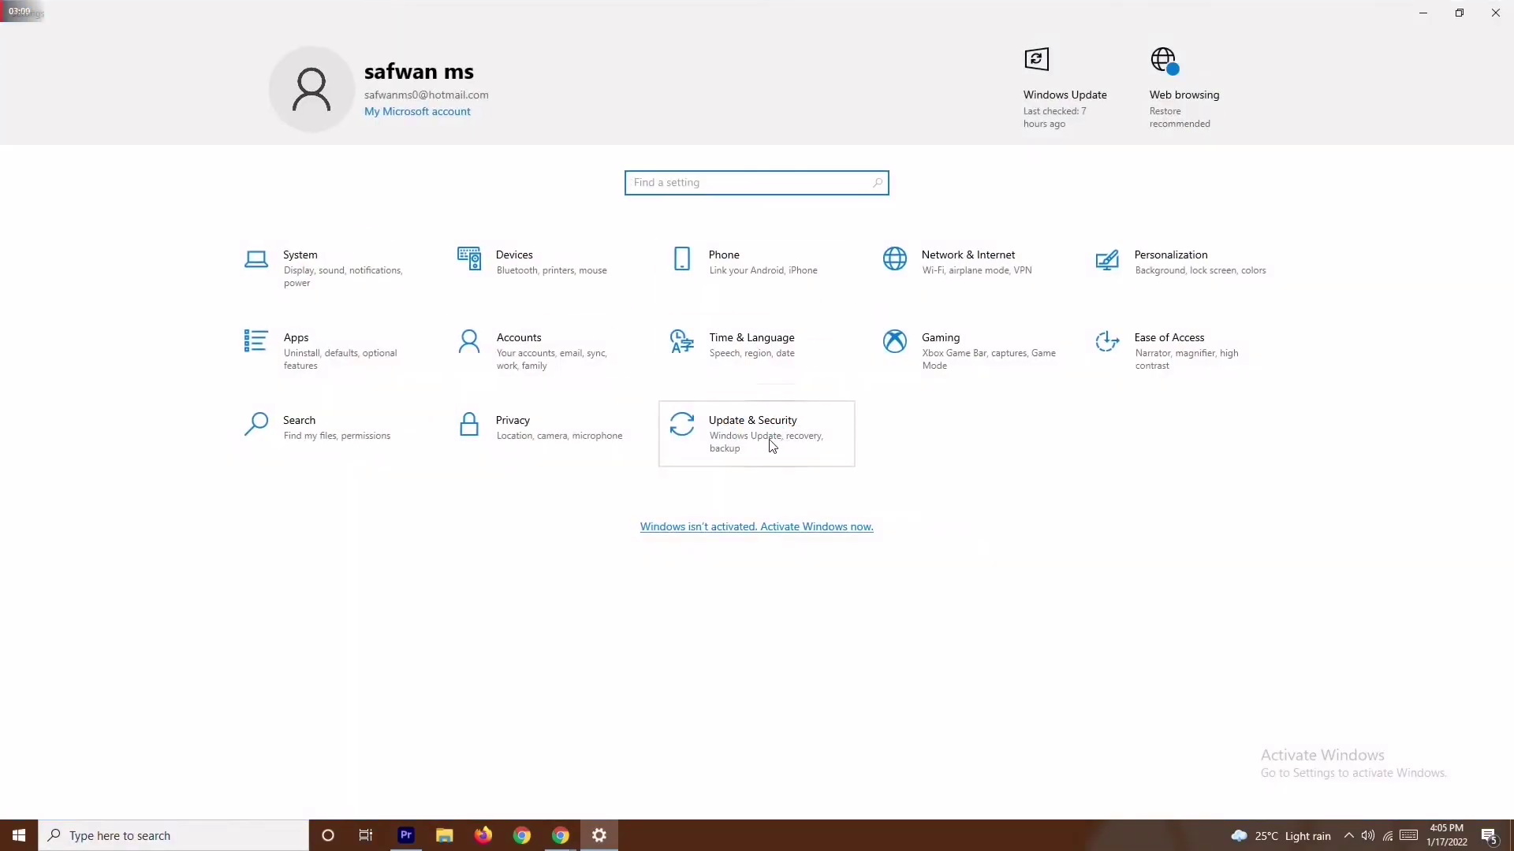
{"action": "left_click", "coordinate": [785, 432]}
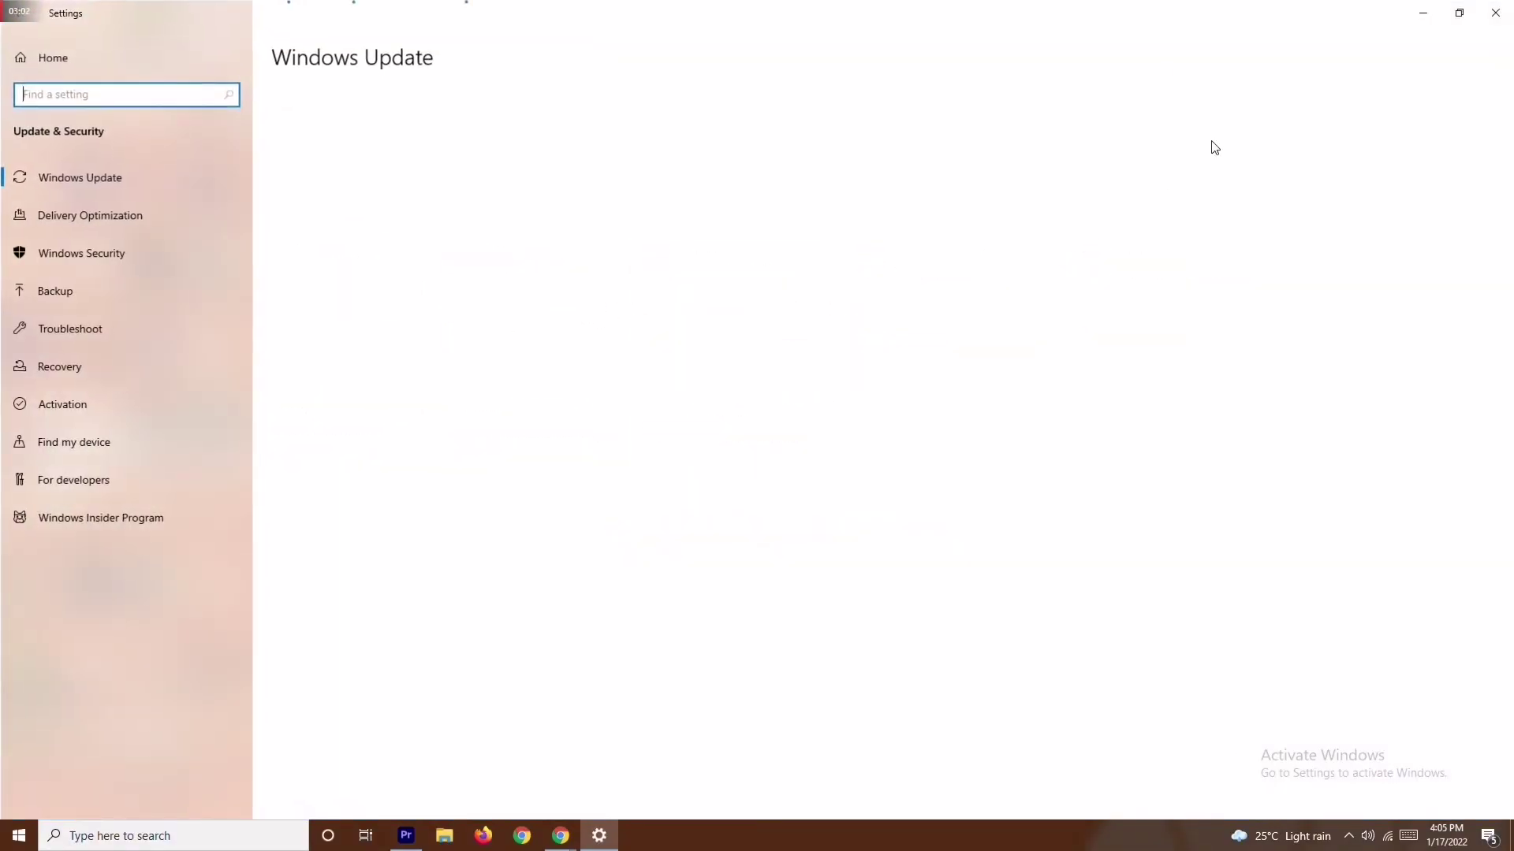